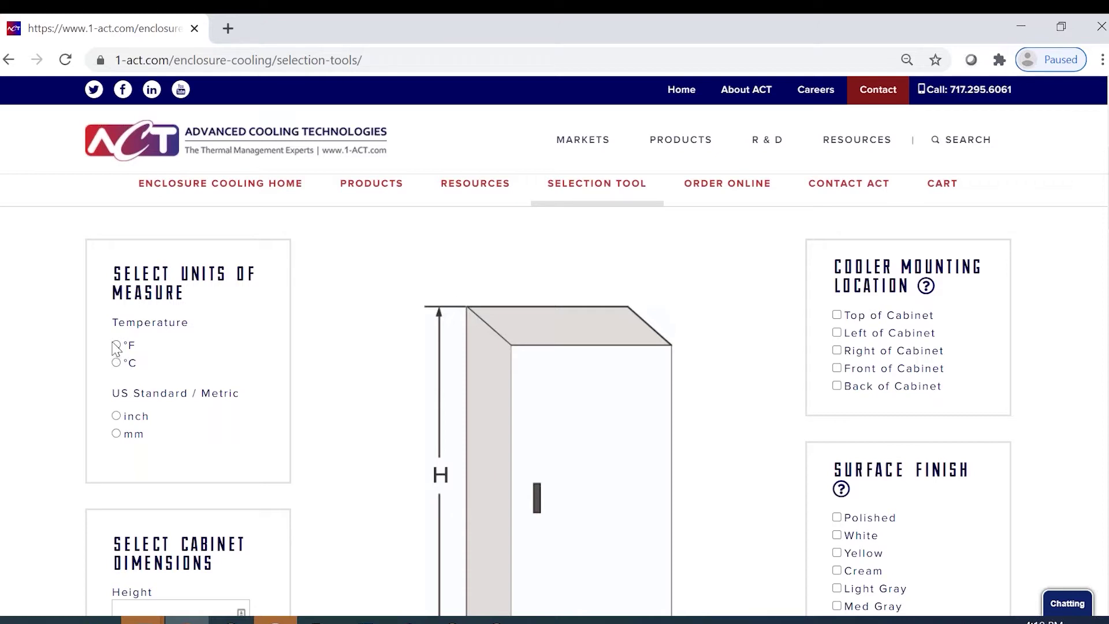
Use inches, and allow cooler mounting on the Top, Left, Right and Front of the cabinet, leaving Back unchecked.
click(117, 417)
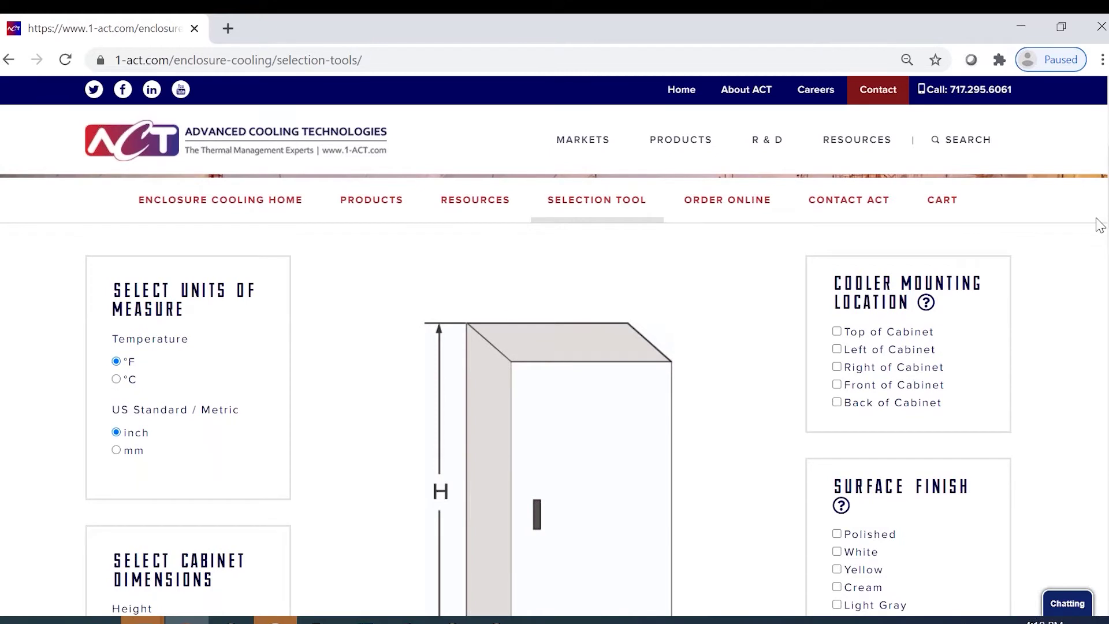
scroll(1102, 223, down, 1)
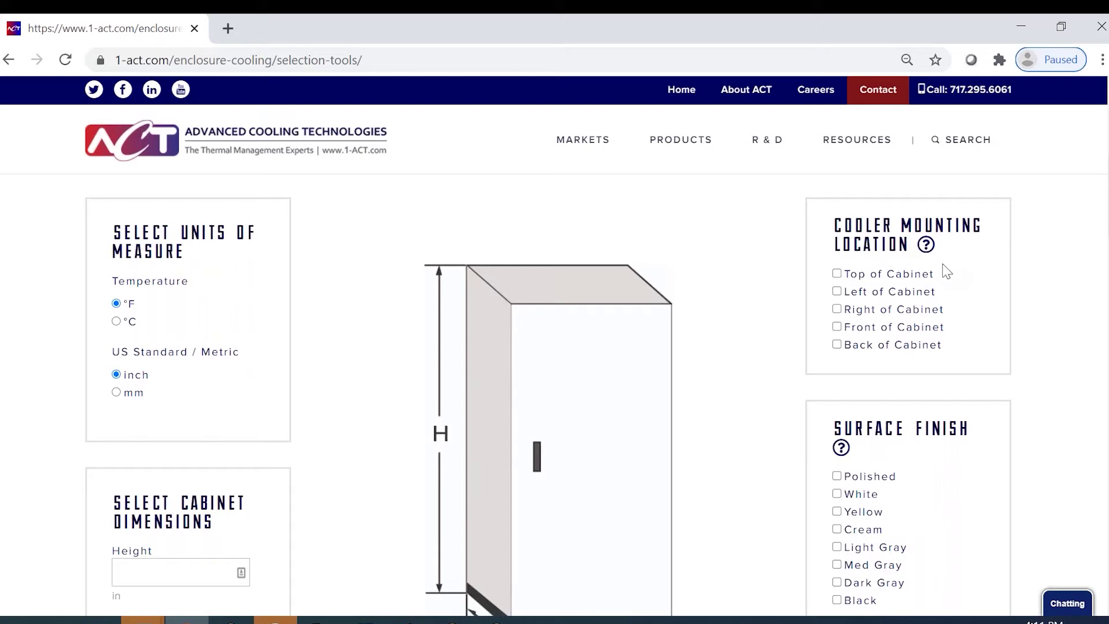
click(837, 273)
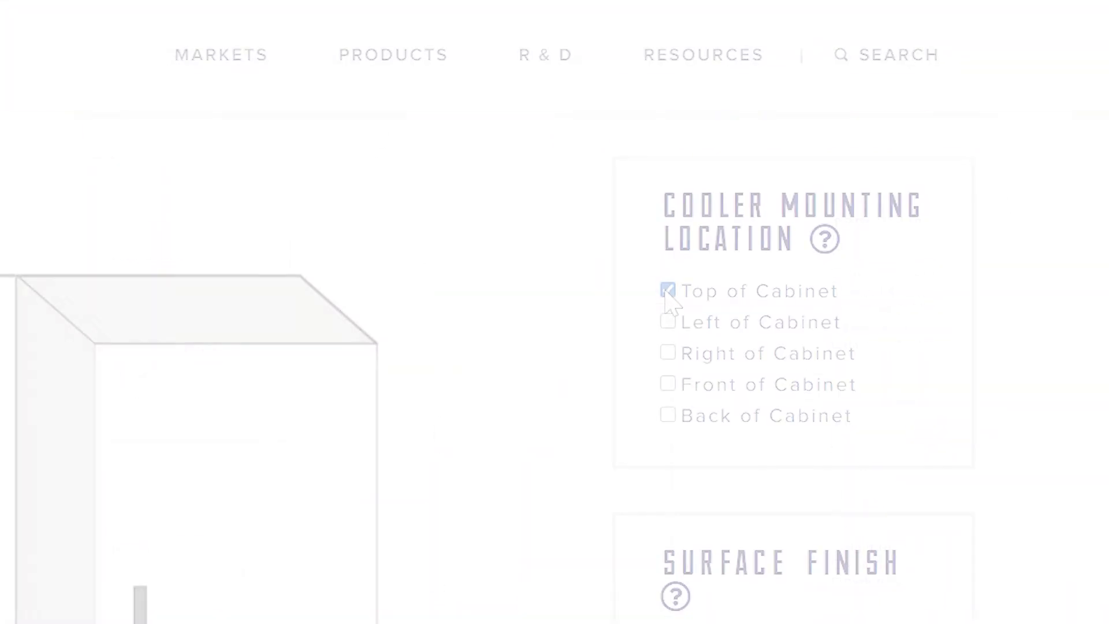
click(669, 322)
click(669, 353)
click(669, 384)
scroll(485, 370, down, 3)
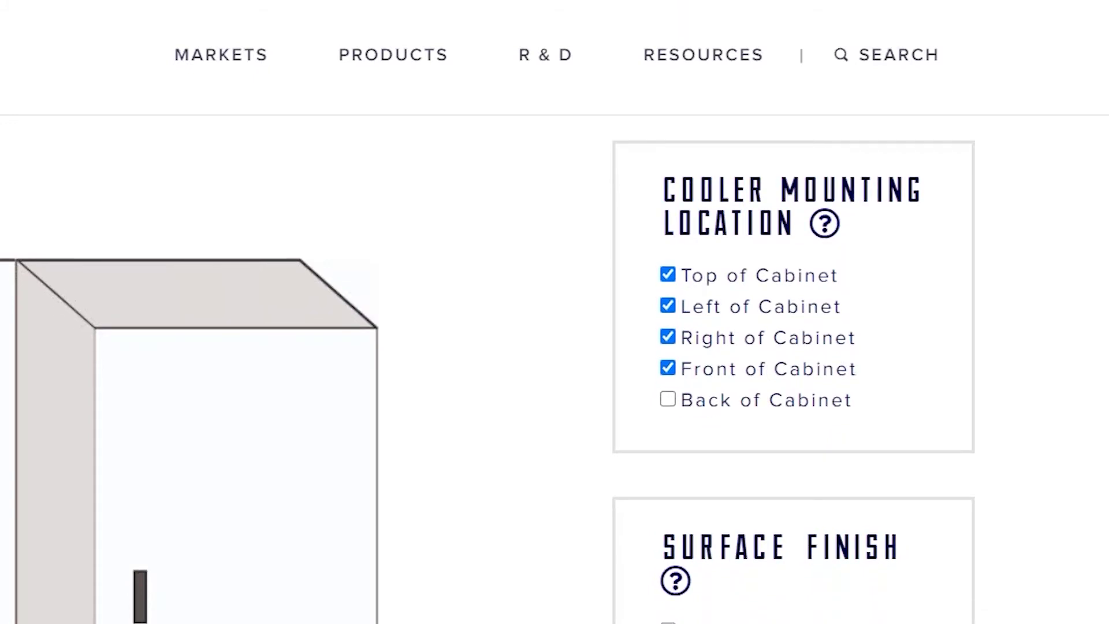
Enter the cabinet height 60.0, width 36 and depth 30 inches.
click(201, 399)
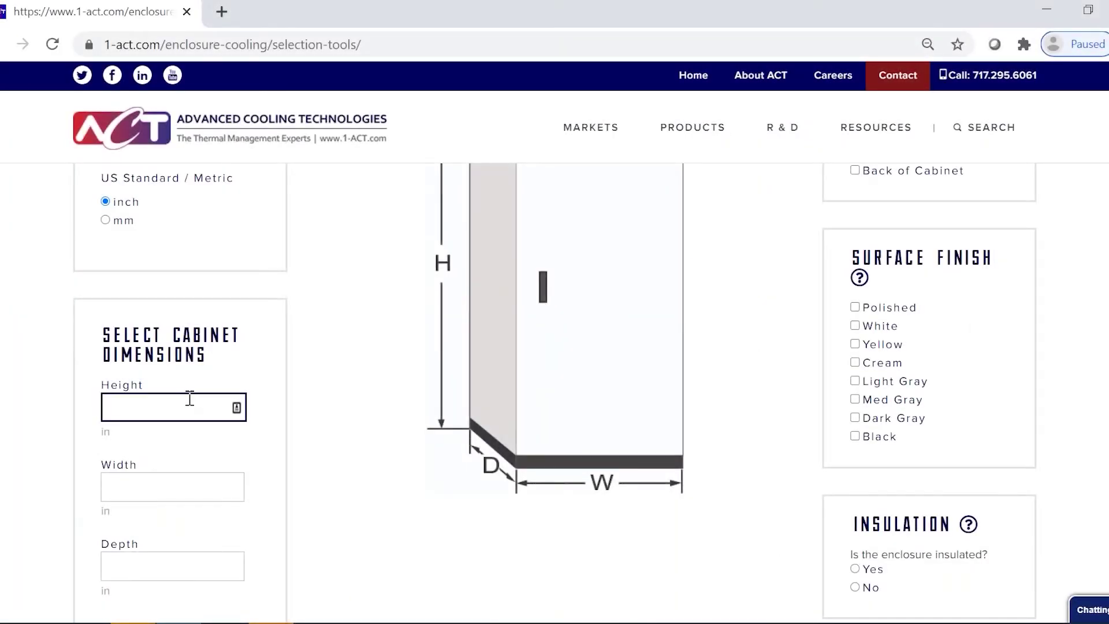
click(189, 398)
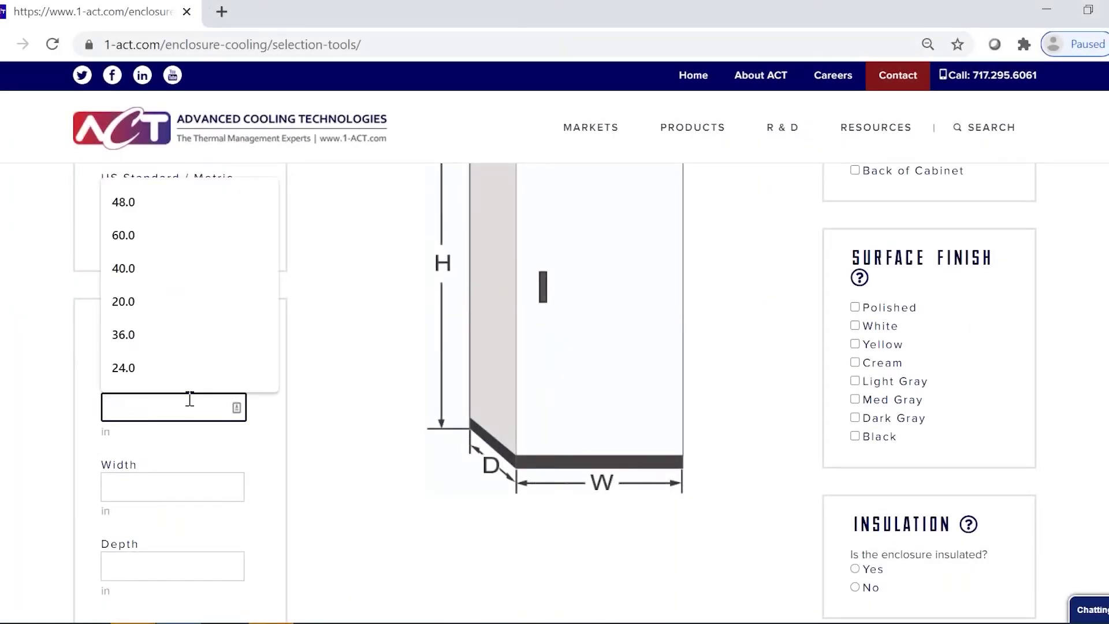
text(60.0)
key(Tab)
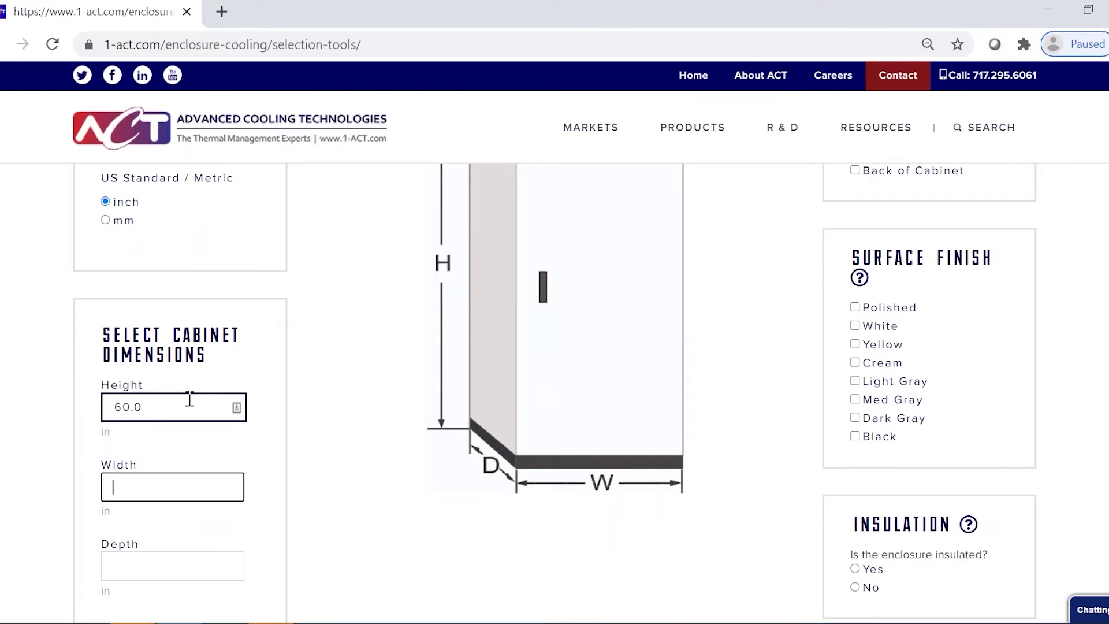
text(36)
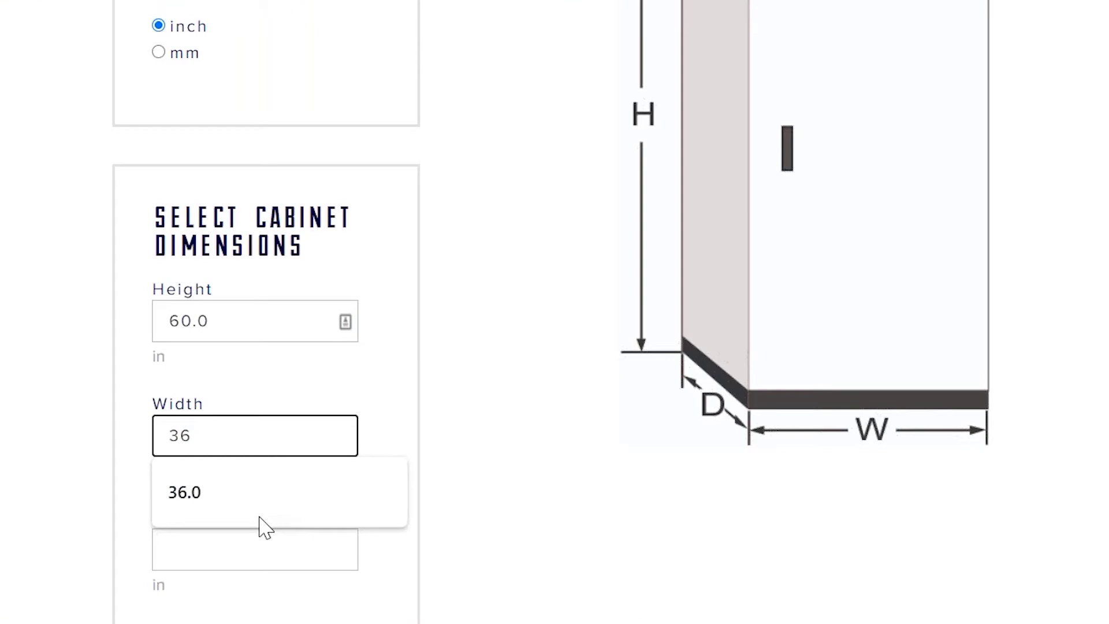
click(250, 547)
text(30)
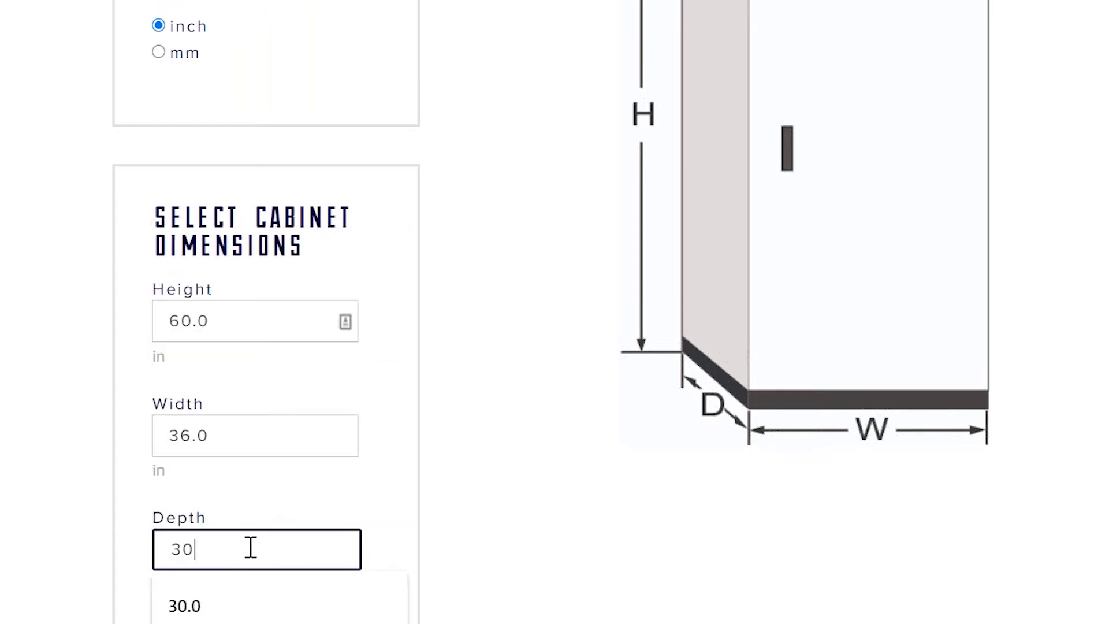
click(716, 508)
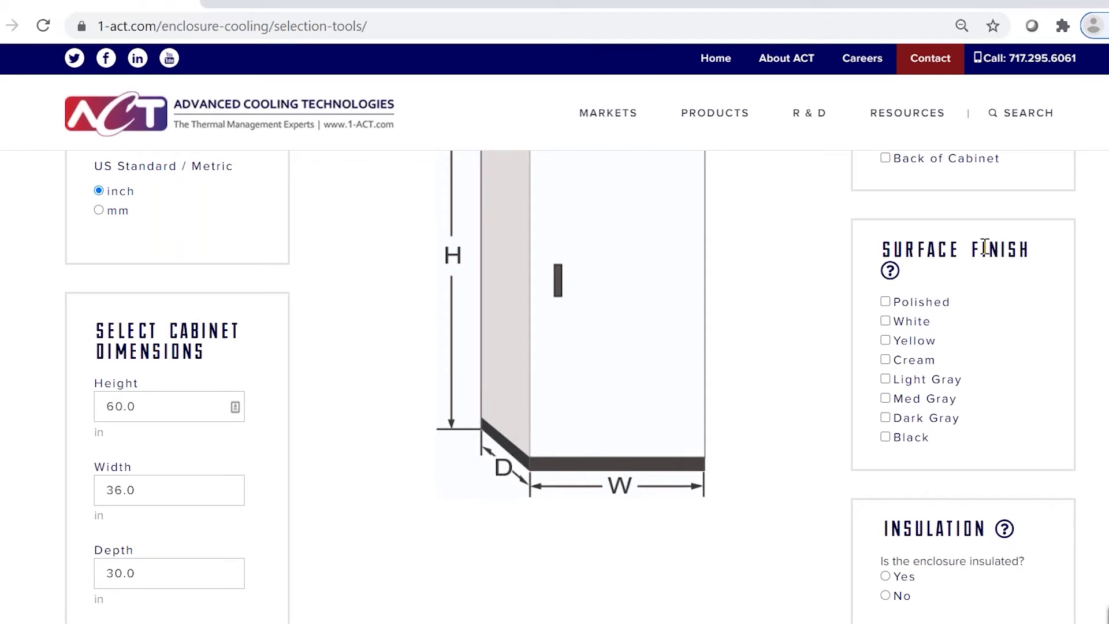
Choose the Light Gray surface finish and answer No to enclosure insulation.
click(885, 379)
scroll(809, 375, down, 1)
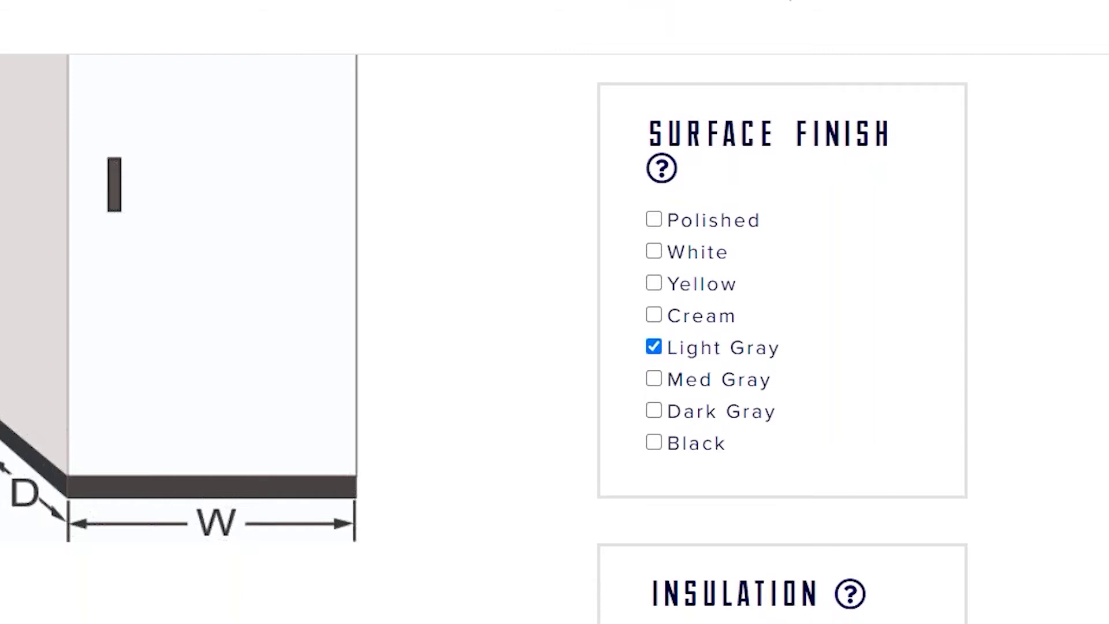
scroll(987, 267, down, 5)
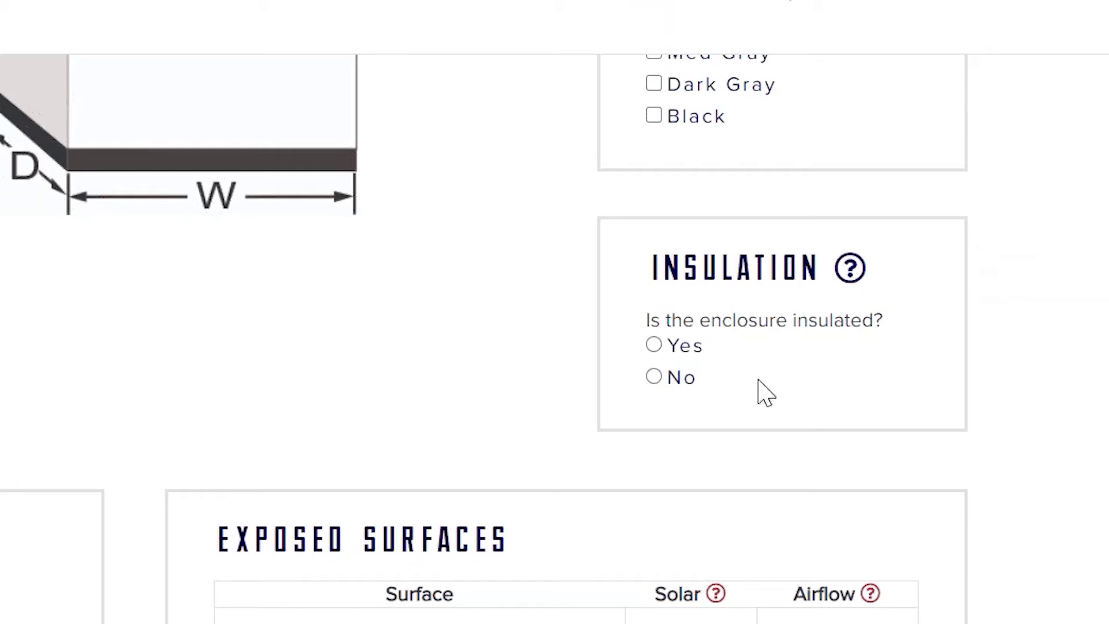
click(656, 378)
scroll(484, 338, down, 4)
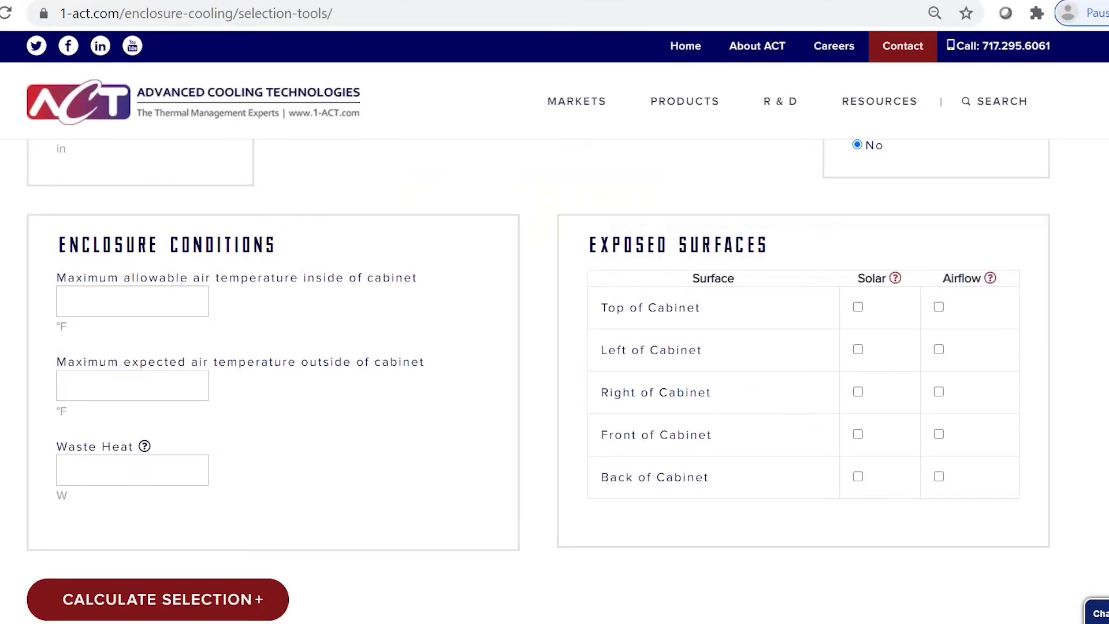
Enter 120 °F maximum inside, 95 °F maximum outside and 1000 W waste heat.
click(188, 301)
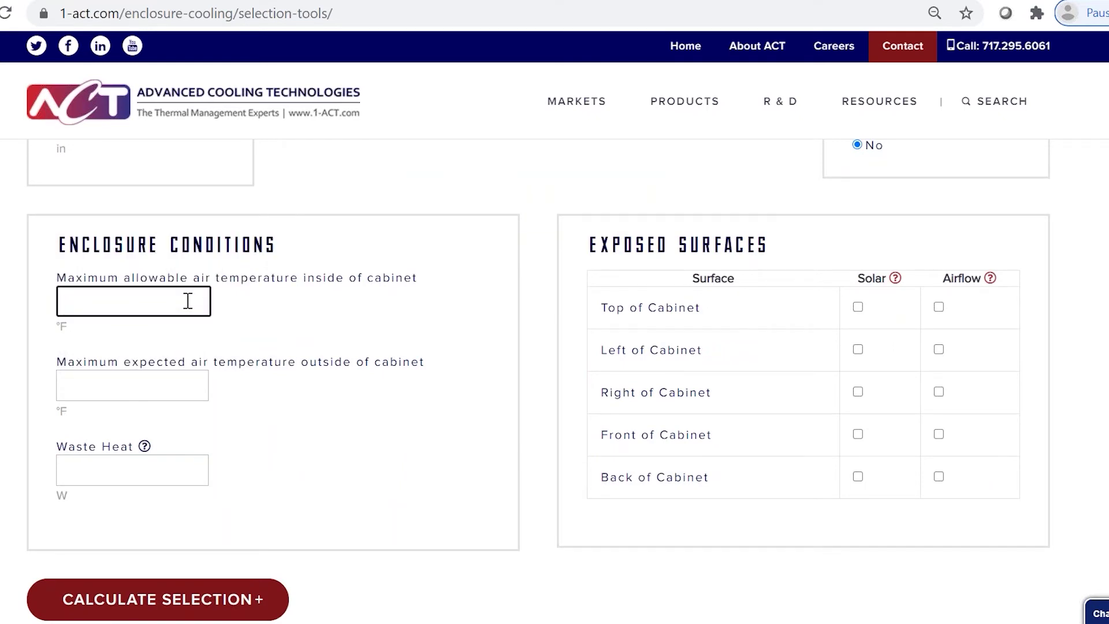
text(120)
click(140, 390)
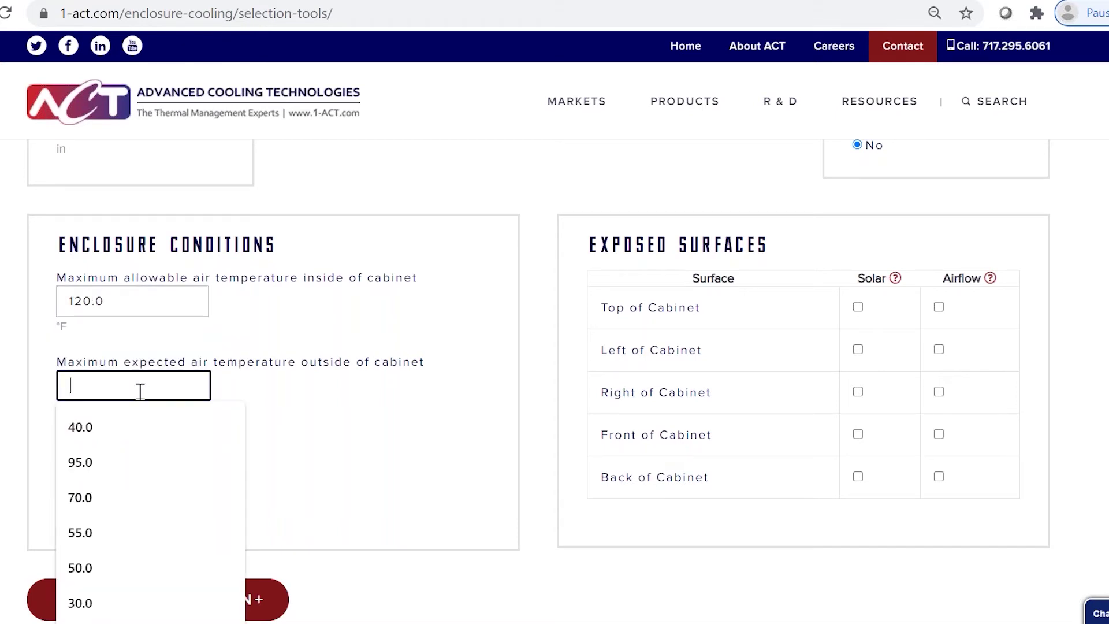
text(95)
click(107, 468)
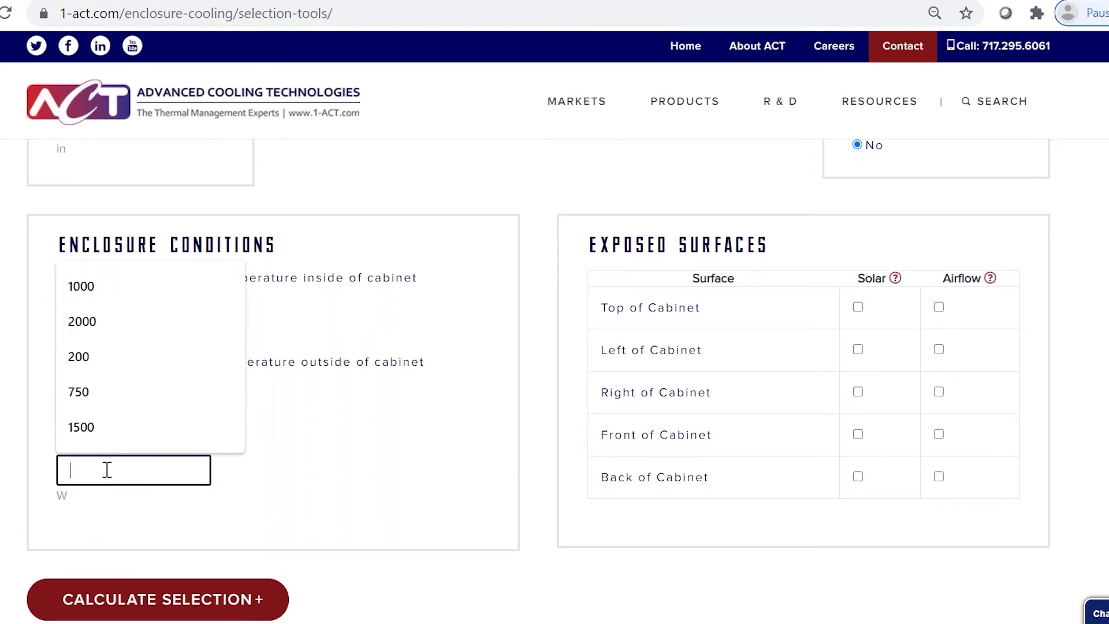
text(1000)
click(266, 478)
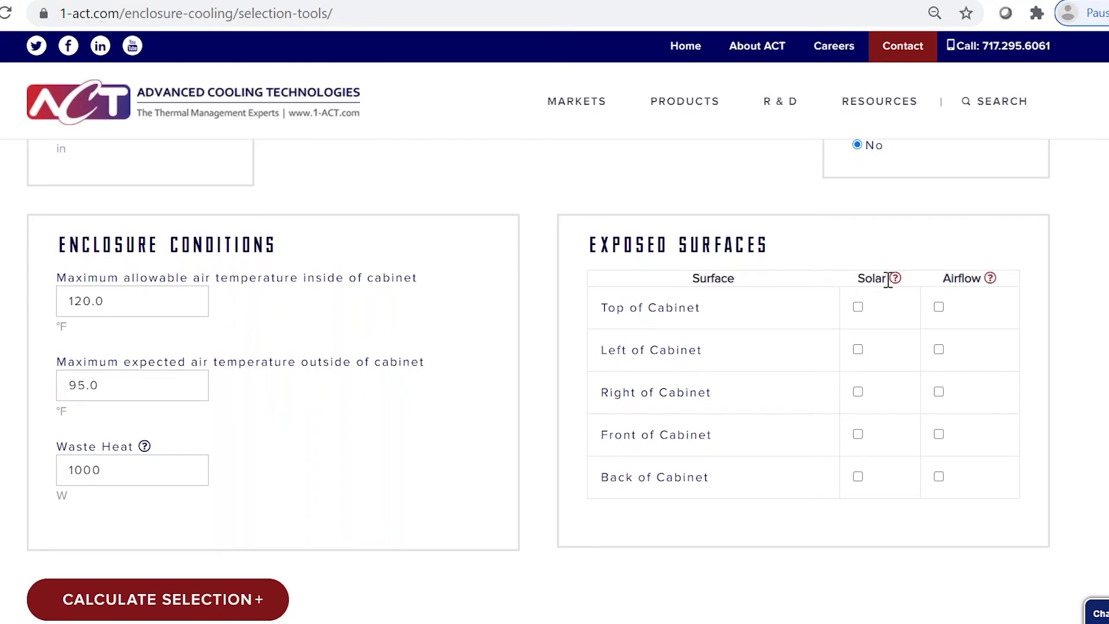
Tick Solar for Top and Left, and Airflow for Front, Right, Left and Top.
click(858, 308)
click(858, 350)
click(939, 435)
click(940, 393)
click(939, 350)
click(939, 308)
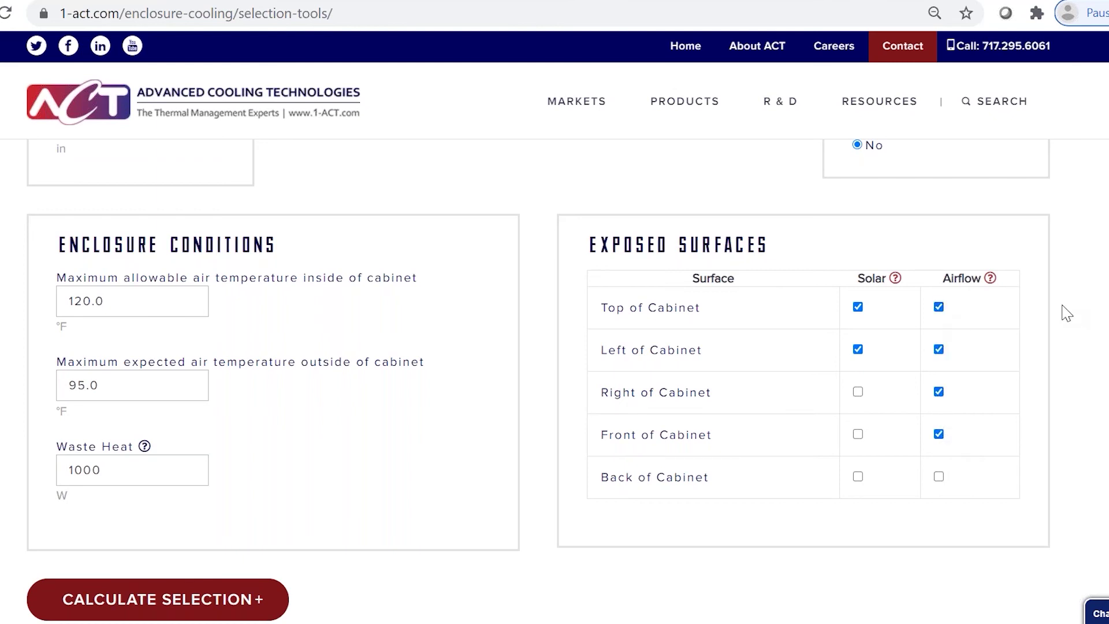
scroll(1066, 313, down, 3)
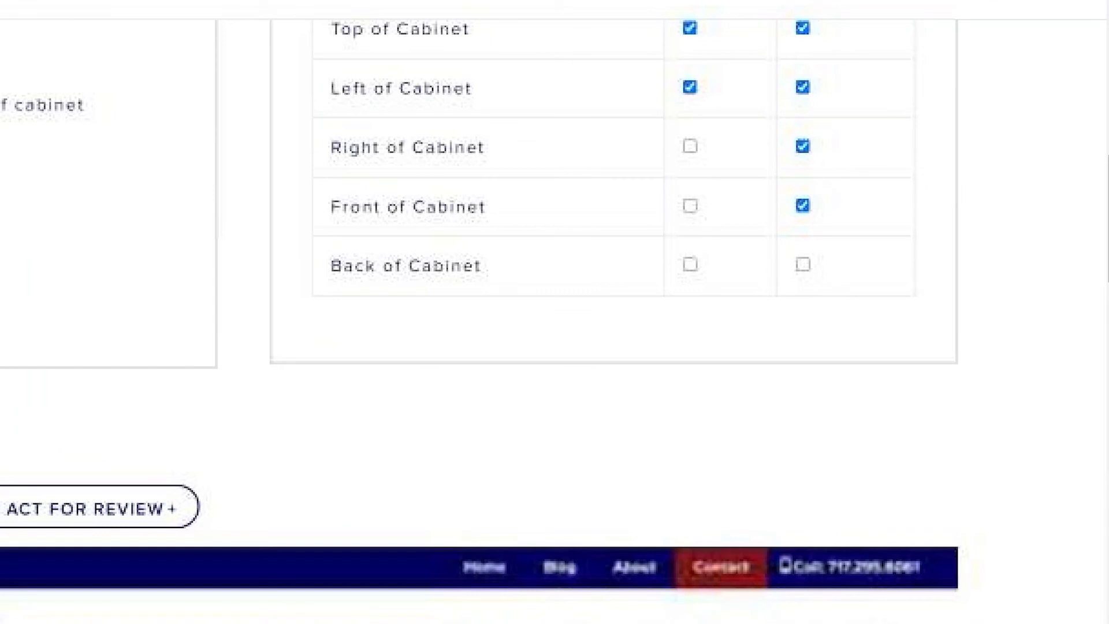
Calculate the selection and review the 1,561.2 W requirement and the recommended coolers' prices.
click(244, 443)
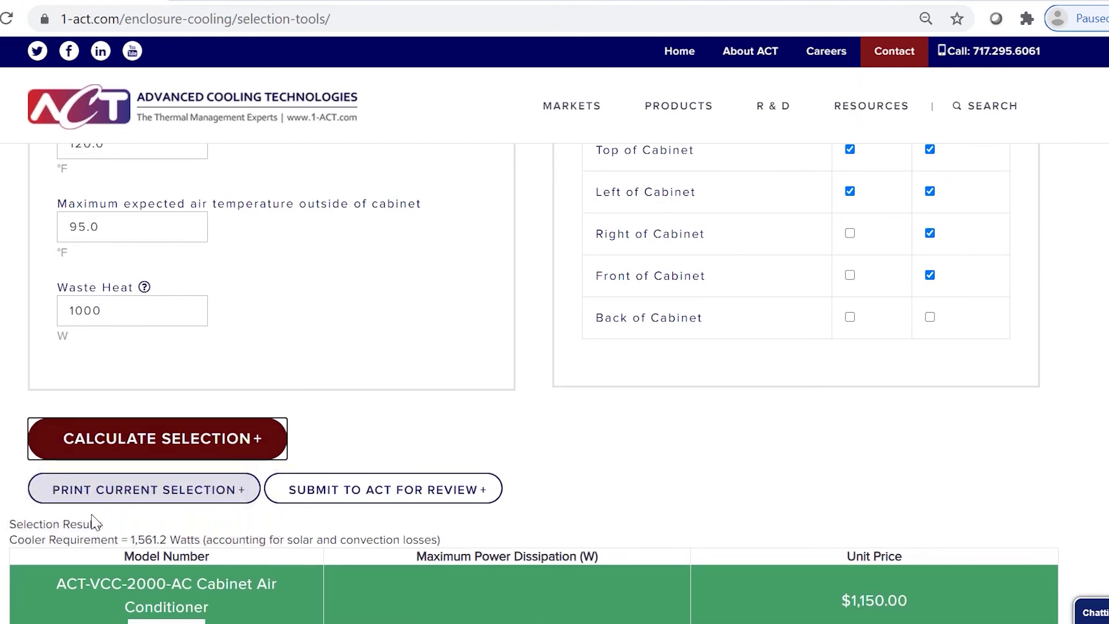
drag(11, 541, 231, 539)
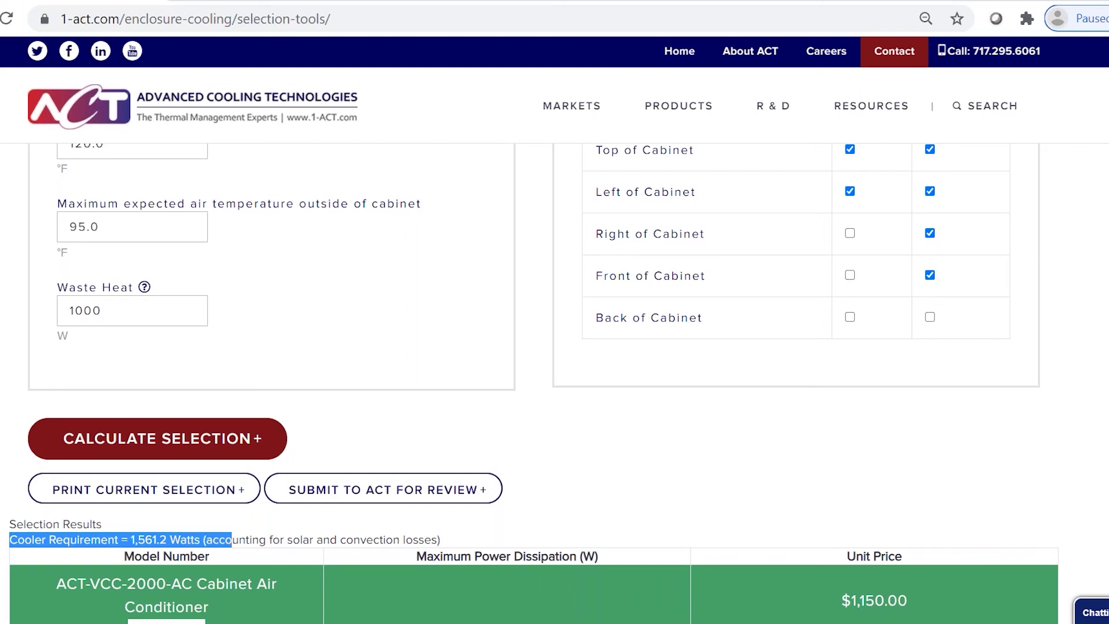
scroll(533, 381, down, 9)
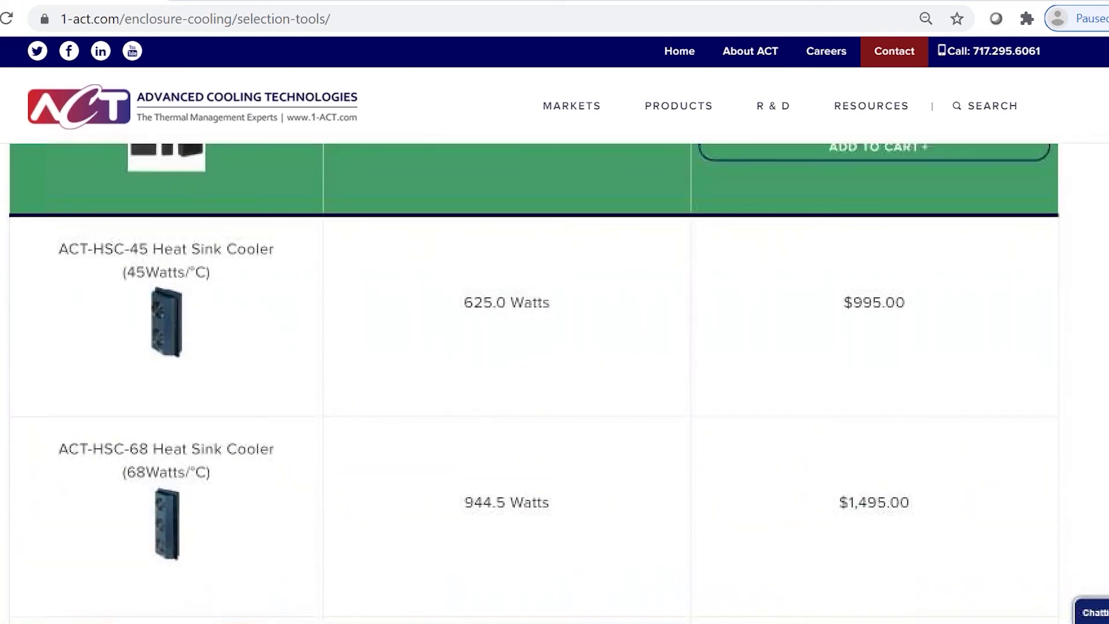
scroll(534, 381, up, 6)
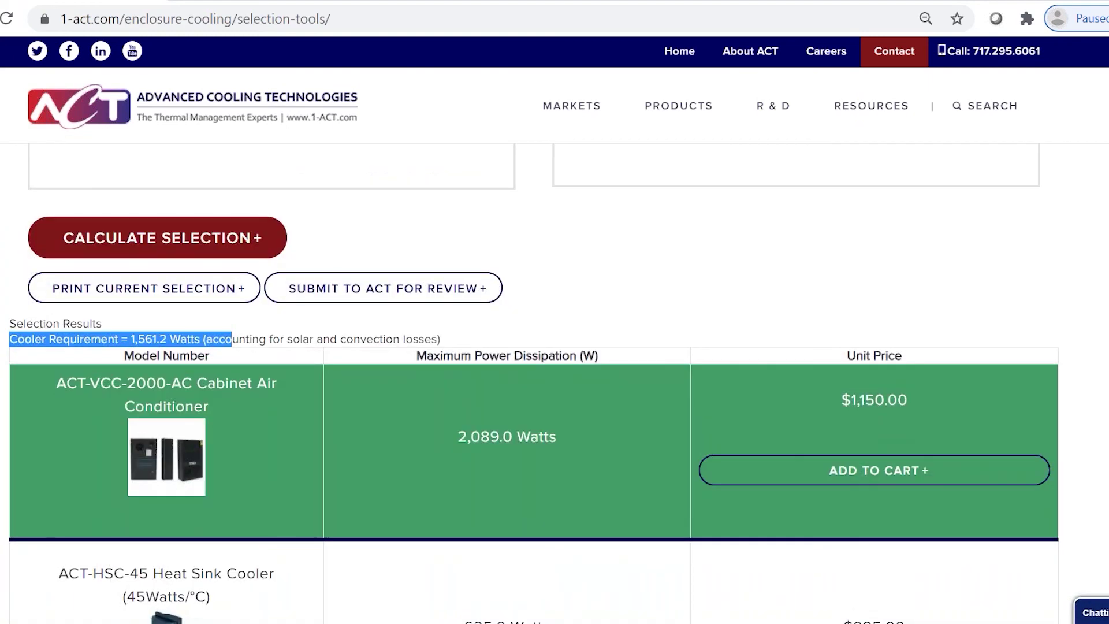